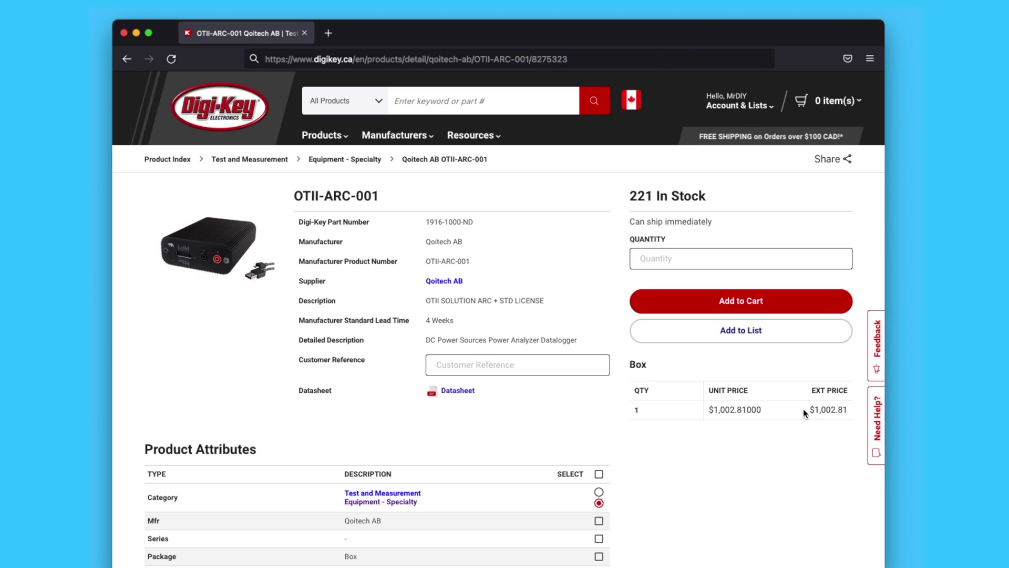
Highlight the $1,020.00 price, the $132.70 kit price and the 0 In Stock availability
drag(813, 409, 838, 409)
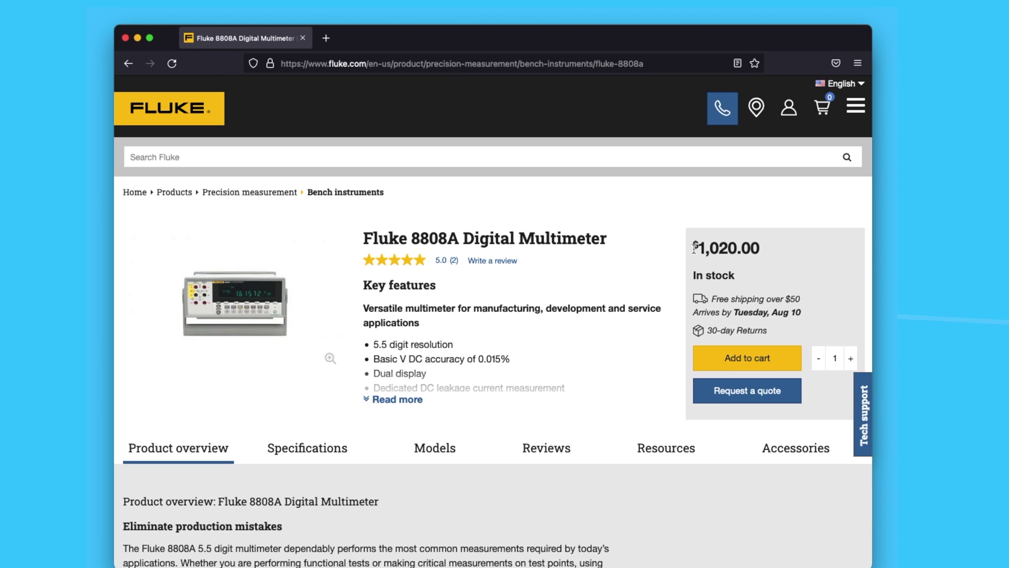
drag(694, 247, 761, 247)
click(792, 251)
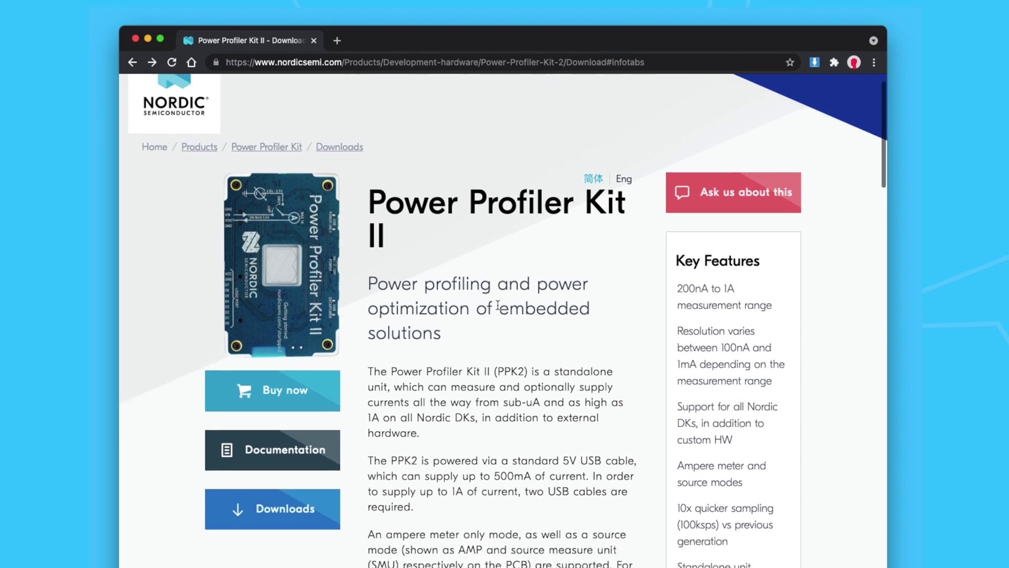
scroll(498, 305, down, 3)
scroll(497, 303, down, 1)
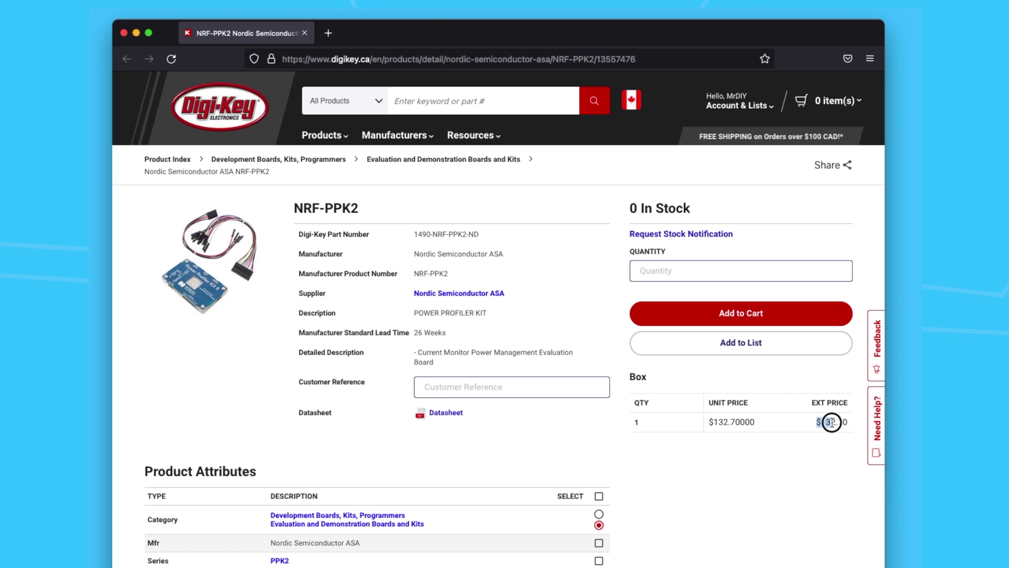
drag(815, 422, 849, 425)
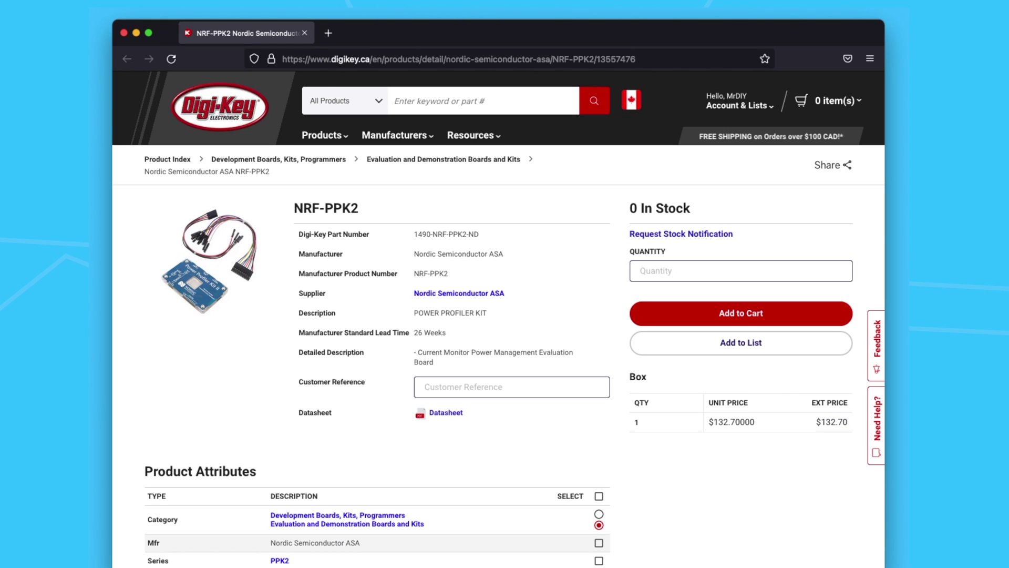
drag(632, 208, 699, 210)
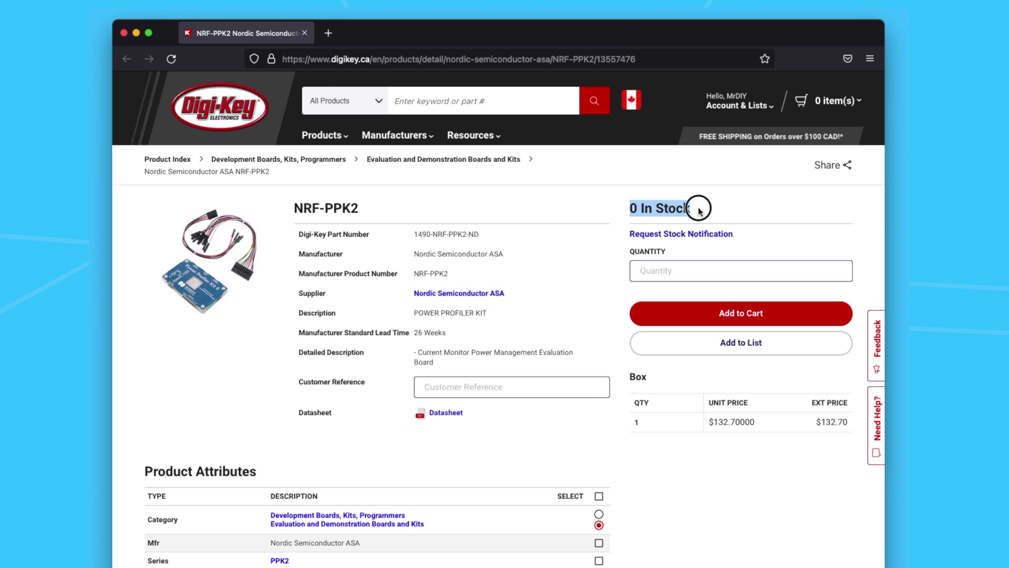
click(694, 210)
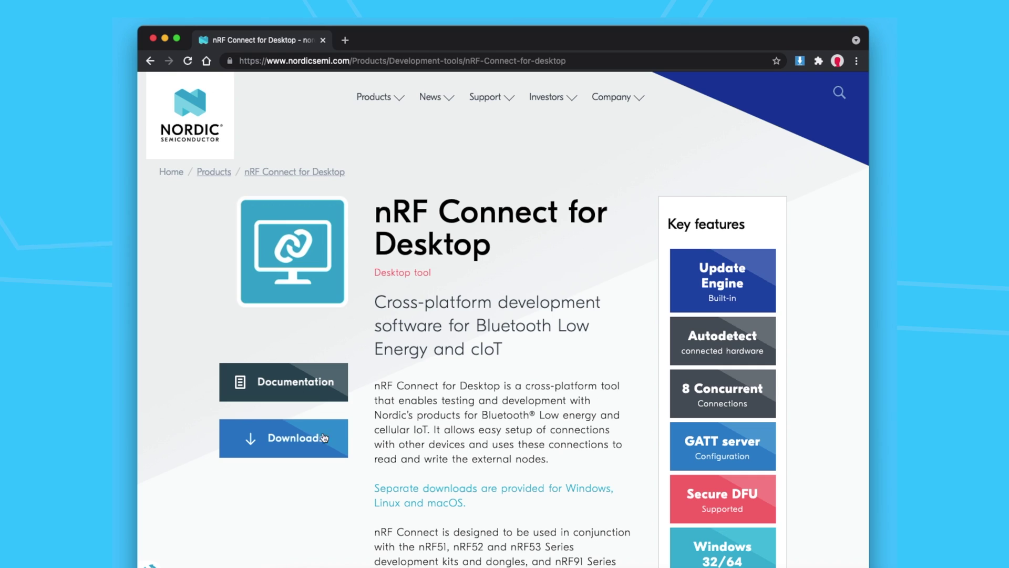
Download the macOS installer nrfconnect-3.7.0.dmg from the nRF Connect for Desktop downloads
click(291, 444)
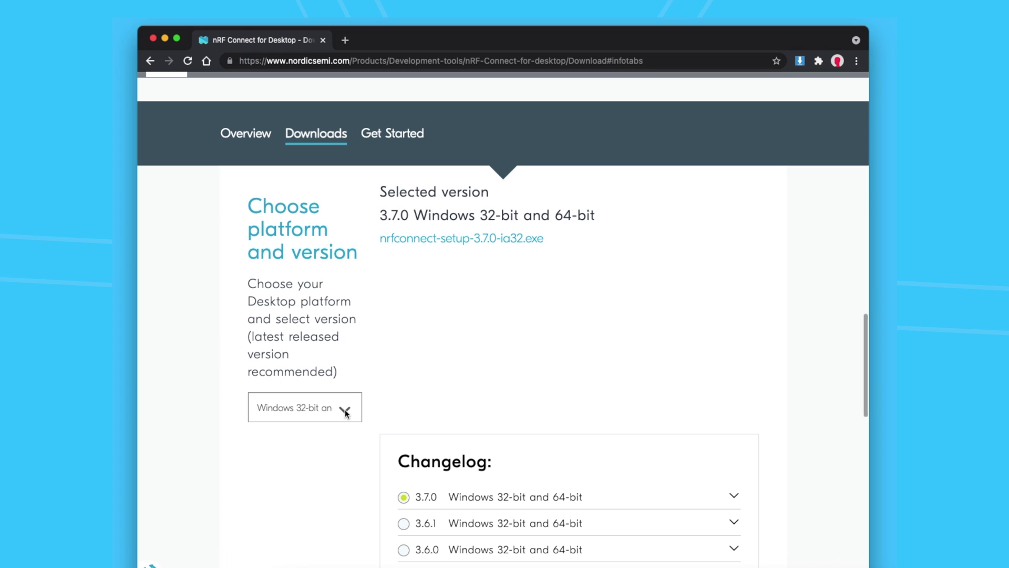
click(344, 409)
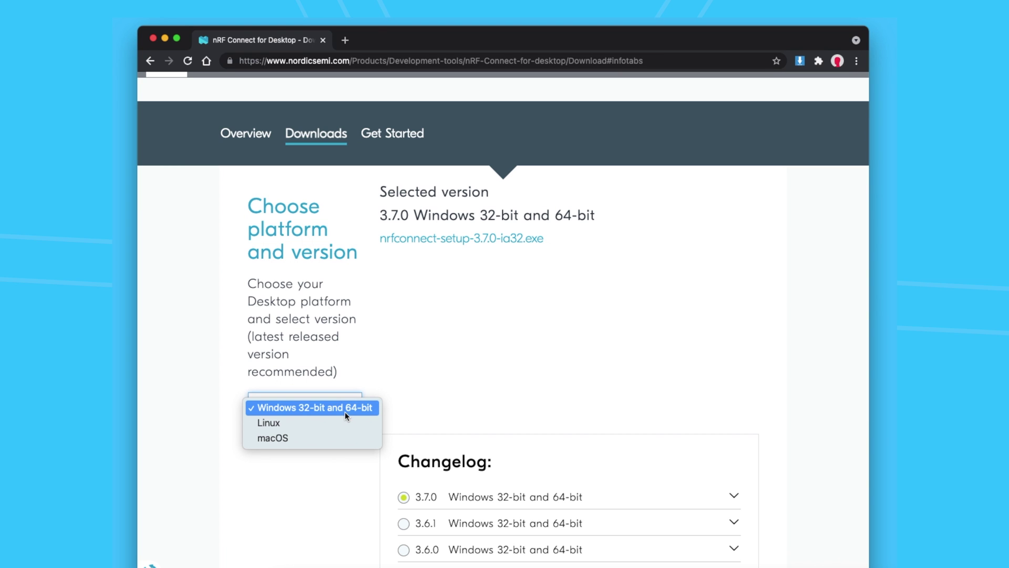
click(340, 438)
click(434, 238)
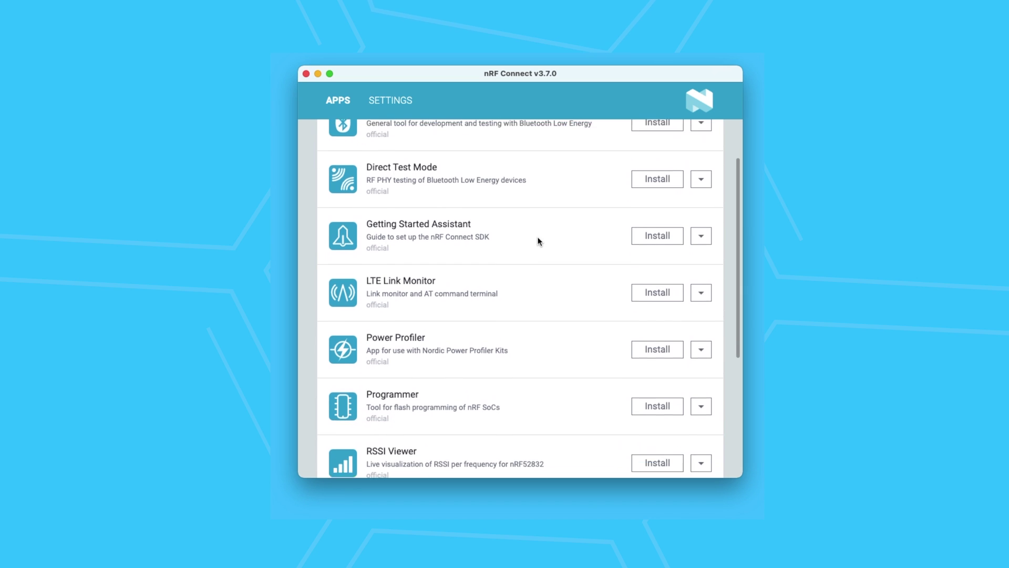
Install Power Profiler v3.1.2 from the APPS list and launch it
click(657, 340)
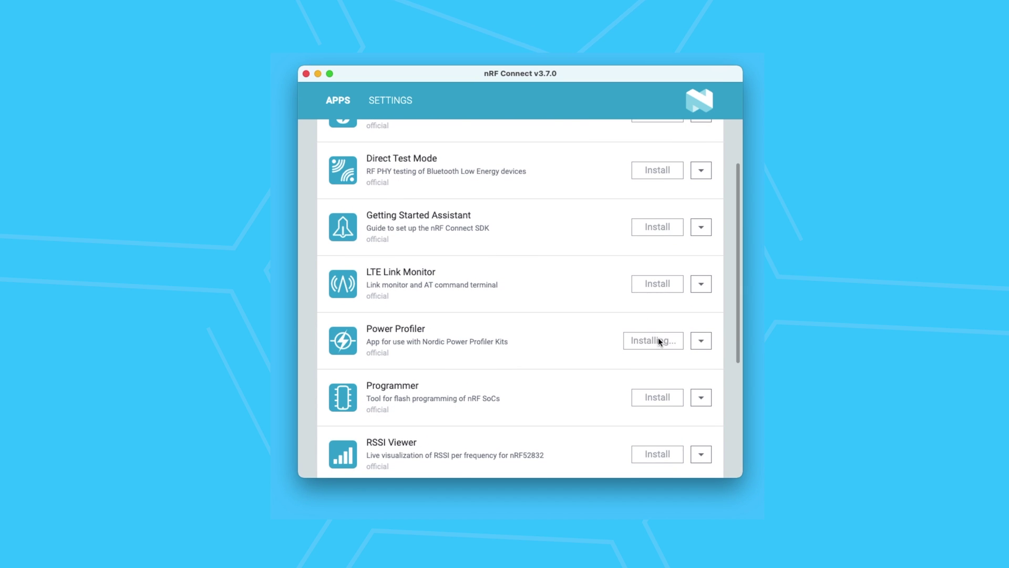
click(659, 186)
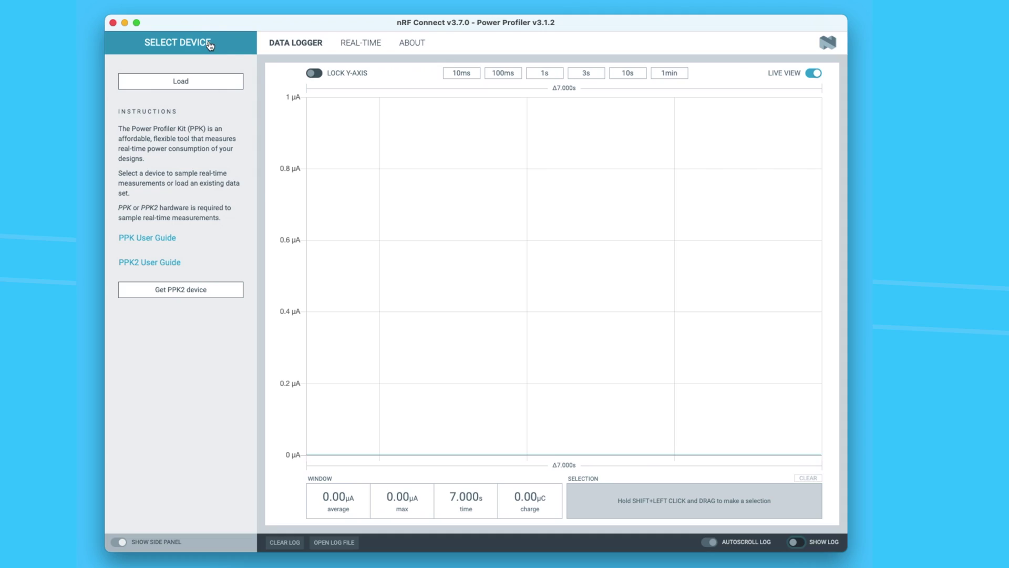
Connect the PPK2, set the supply to 3300 mV, and highlight the AM312 static consumption line
click(209, 44)
click(191, 71)
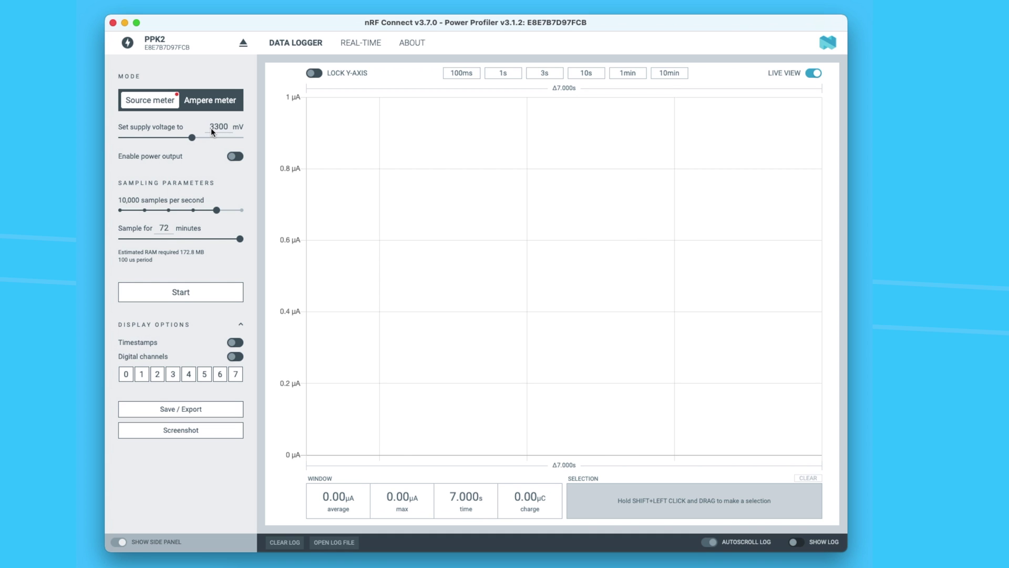
drag(190, 140, 194, 139)
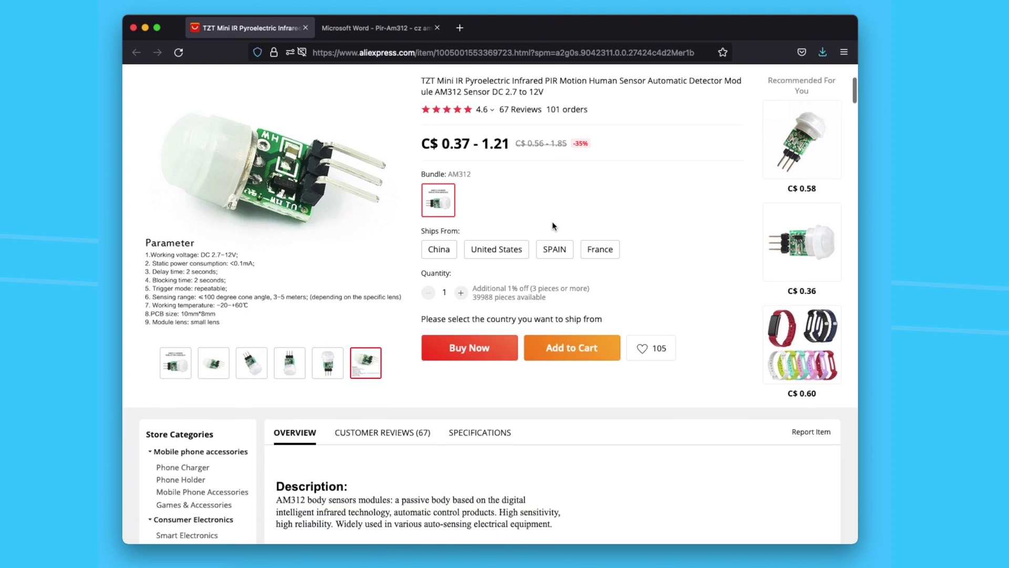
scroll(552, 221, down, 4)
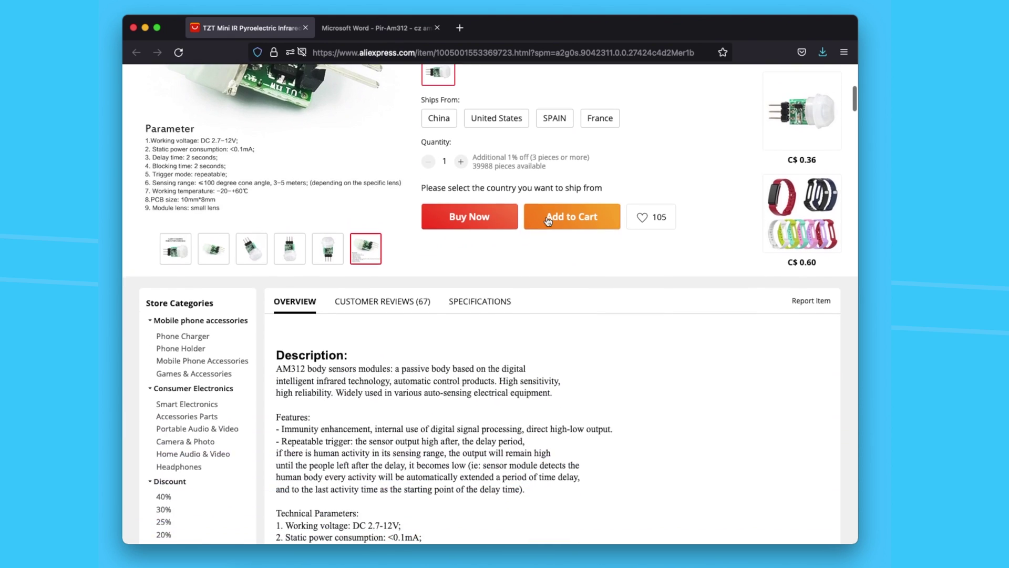
scroll(540, 212, down, 3)
drag(421, 410, 285, 414)
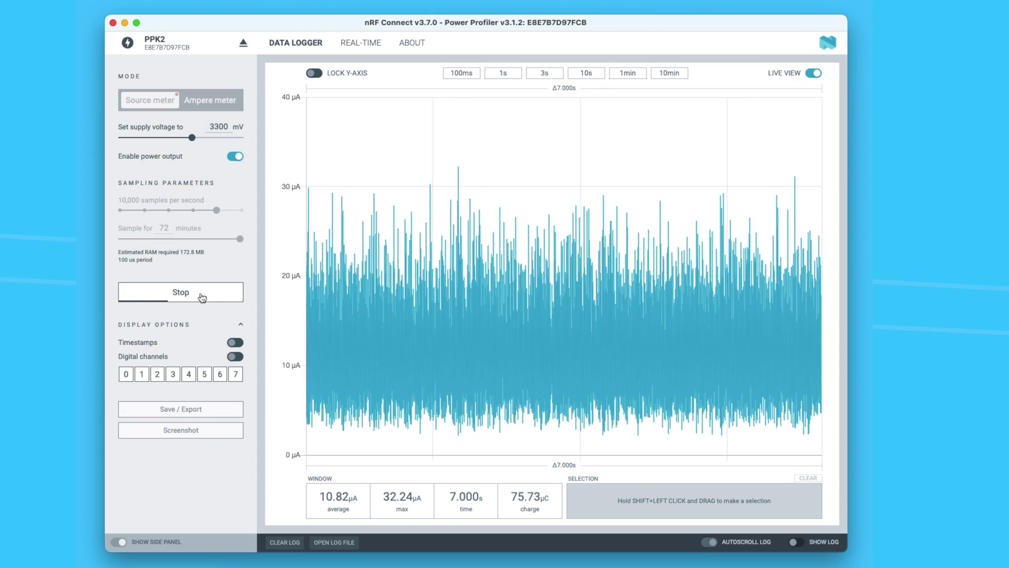
Stop sampling and select a trace stretch averaging 10.82 µA with a 32.24 µA peak
click(201, 297)
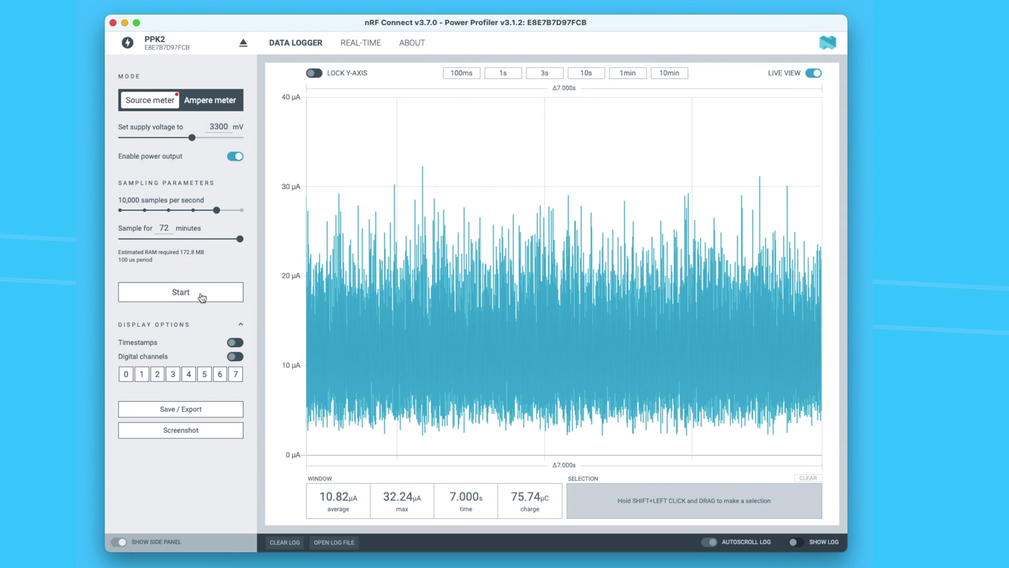
shift+drag(394, 323, 751, 321)
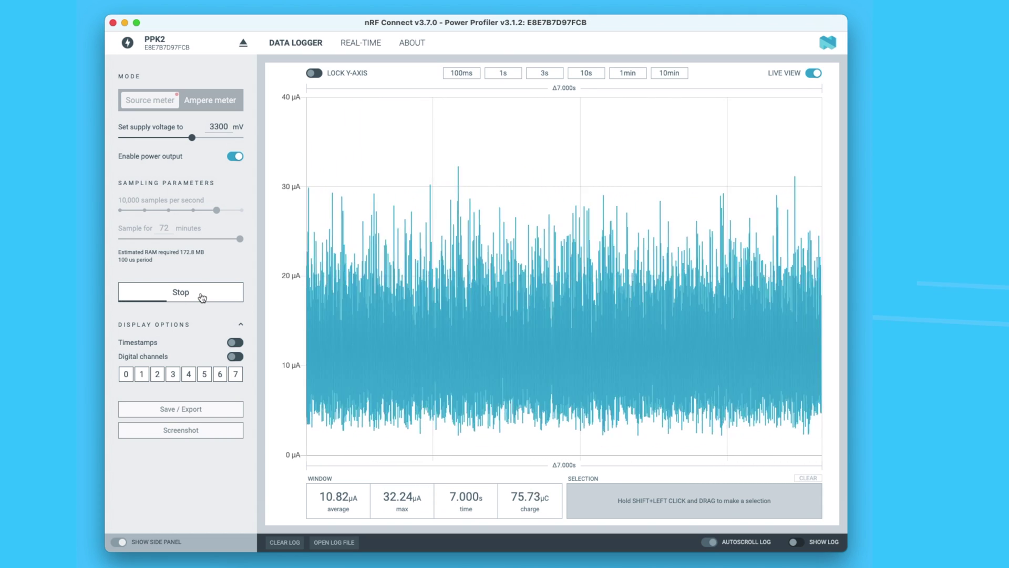
click(202, 296)
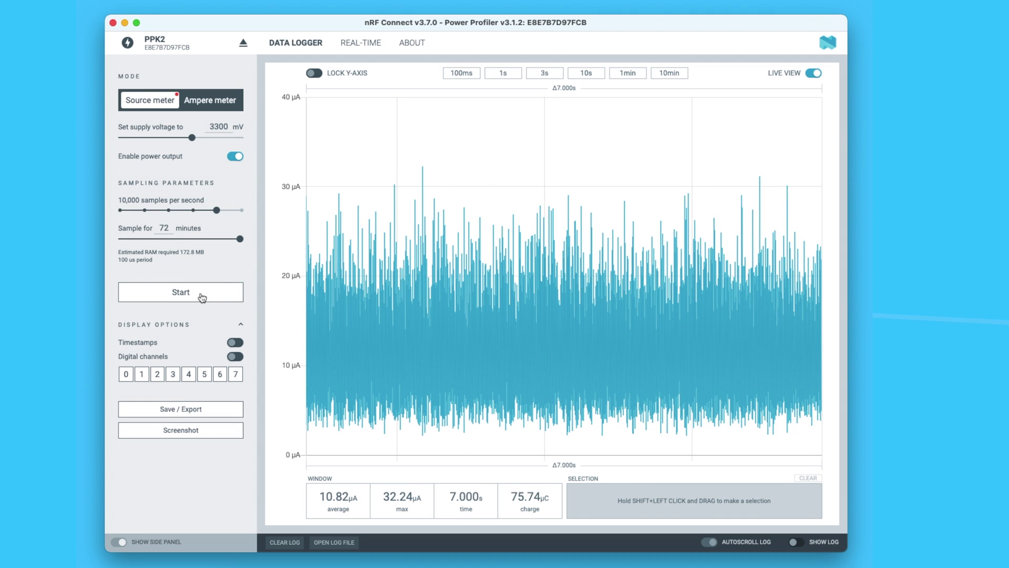